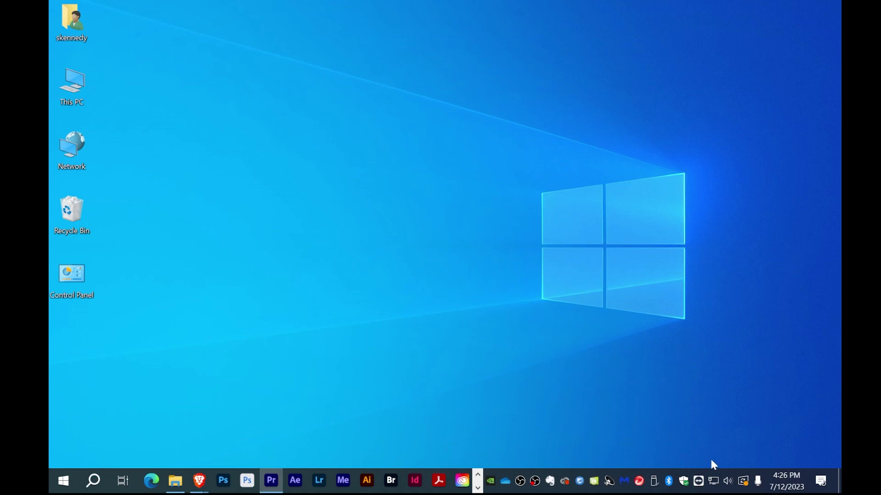
Step: Reach the Ethernet page from the network tray icon's Network & Internet settings
right_click(715, 481)
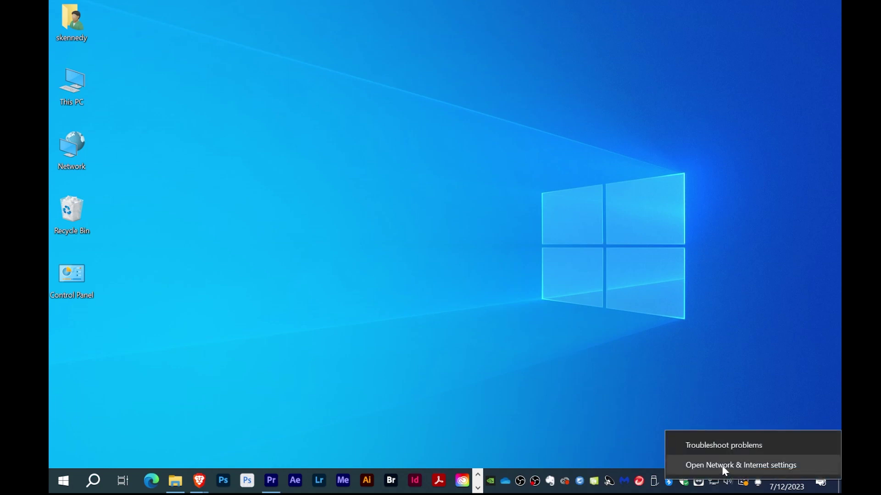
left_click(724, 467)
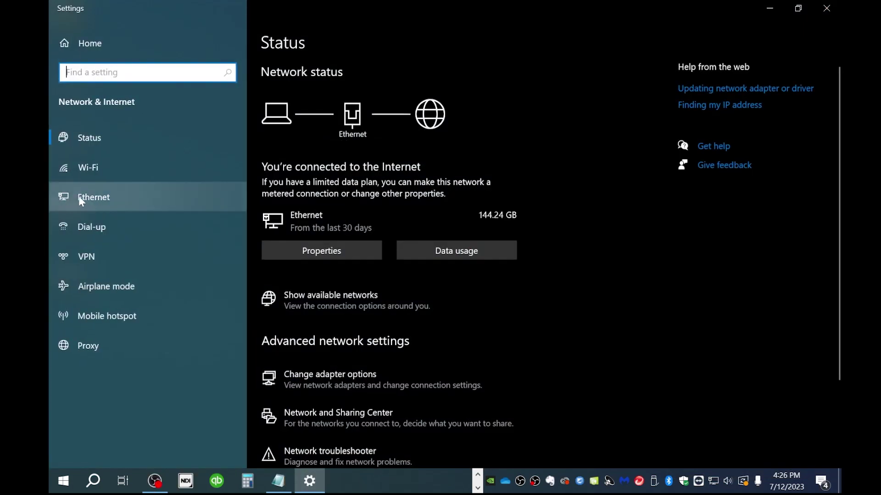
left_click(86, 196)
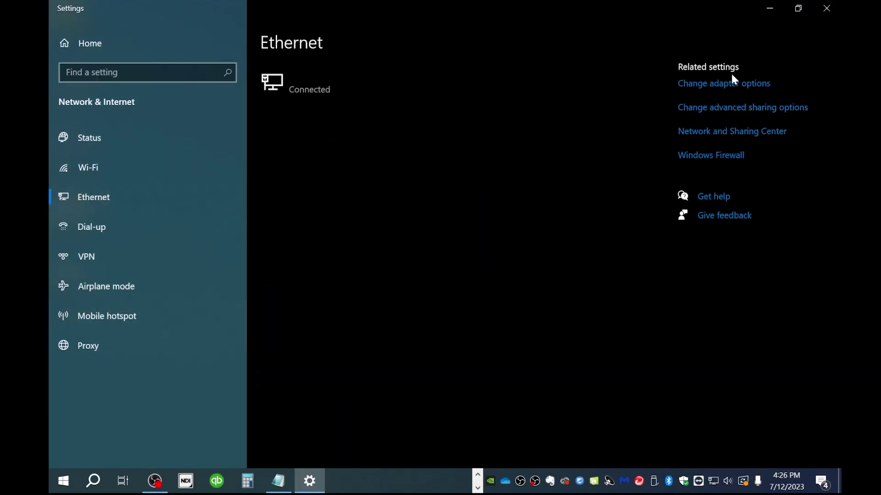
Step: Set the Ethernet adapter's TCP/IPv4 properties to 'Use the following IP address'
left_click(713, 85)
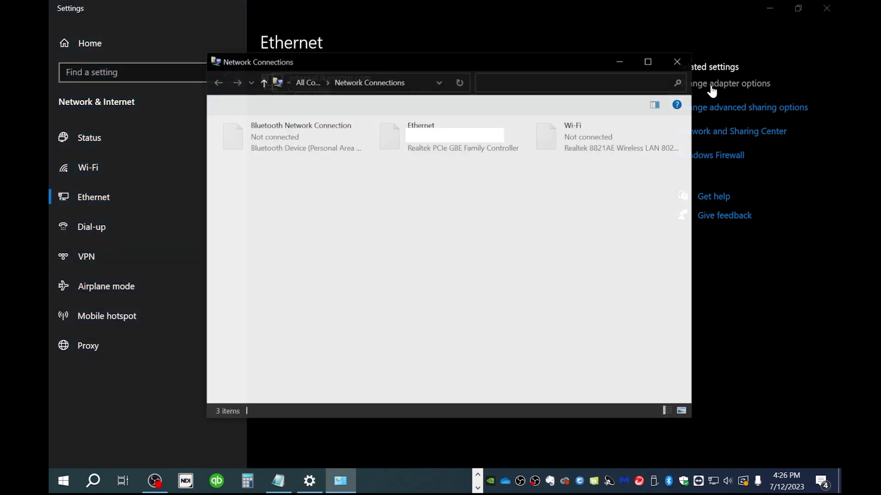
right_click(432, 144)
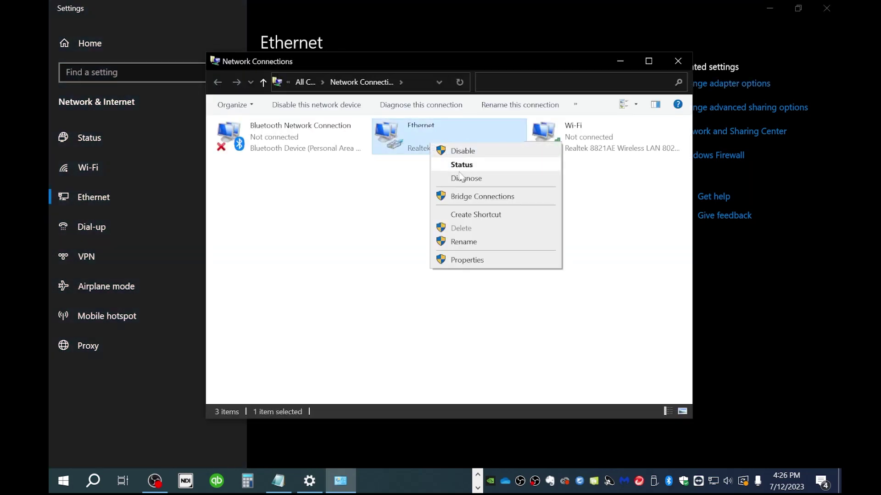
left_click(469, 260)
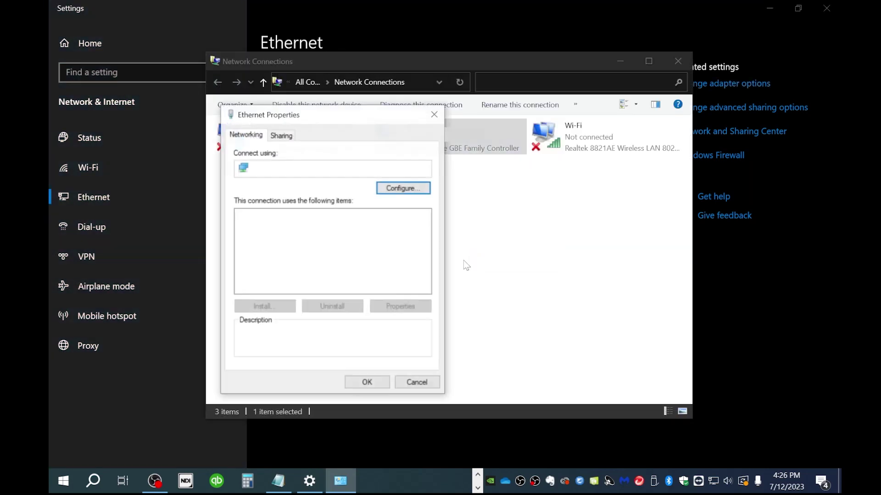
left_click(279, 257)
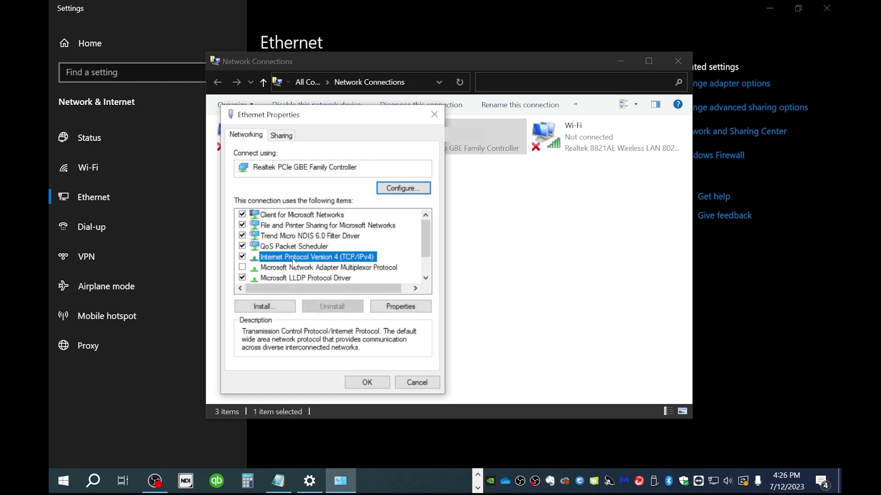
left_click(395, 309)
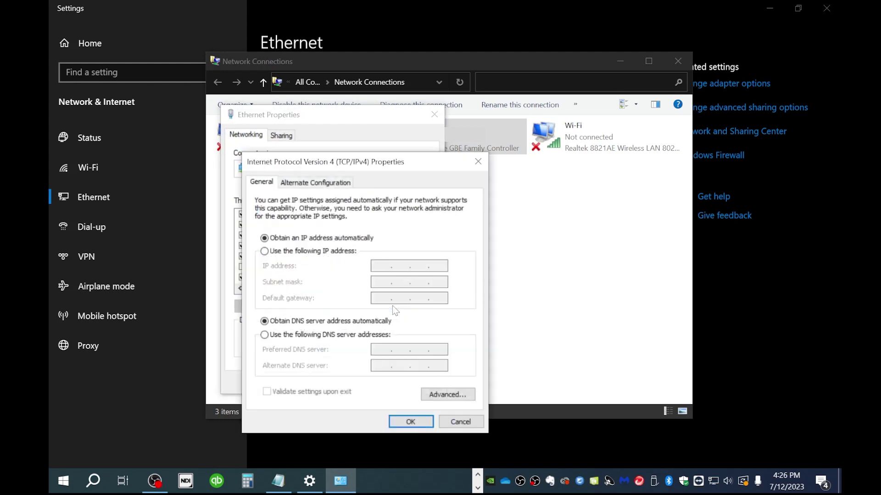
left_click(310, 252)
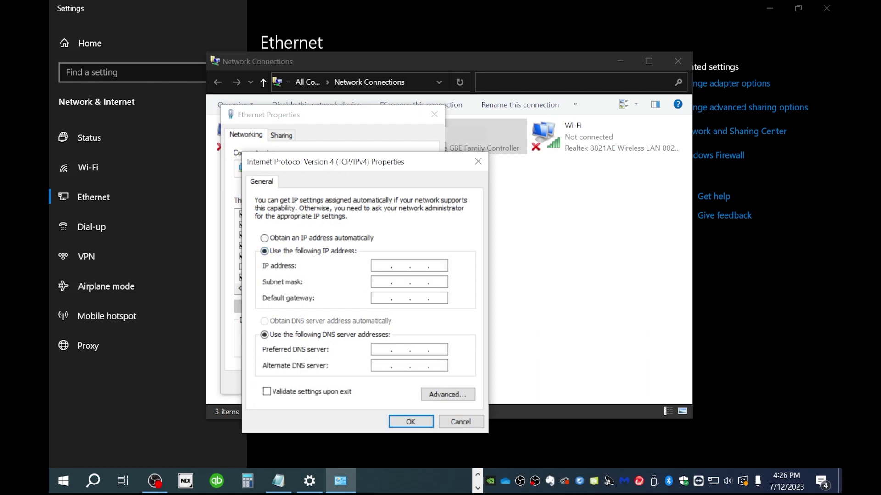
type("192.168.5.16")
type("2.168.5.16")
type("2")
Step: Enter IP 192.168.5.162, mask 255.255.255.0 and gateway 192.168.5.1, then confirm with OK
double_click(439, 269)
key("Tab")
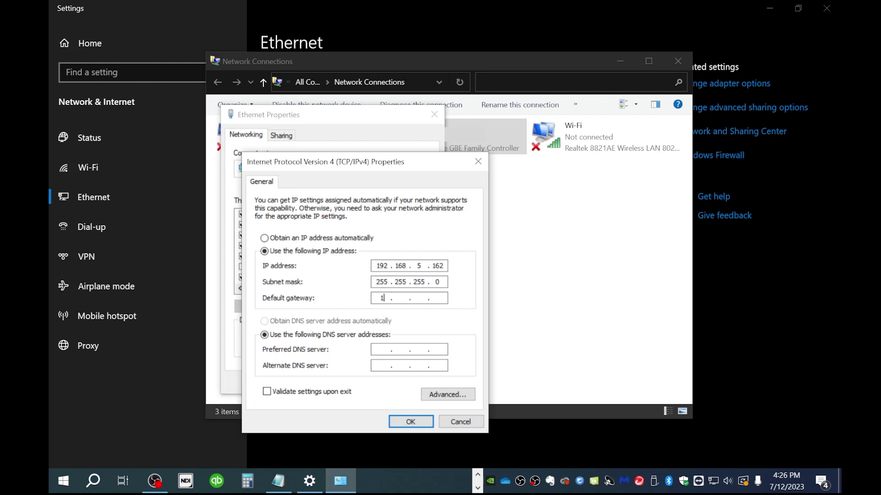
type("2")
left_click(410, 422)
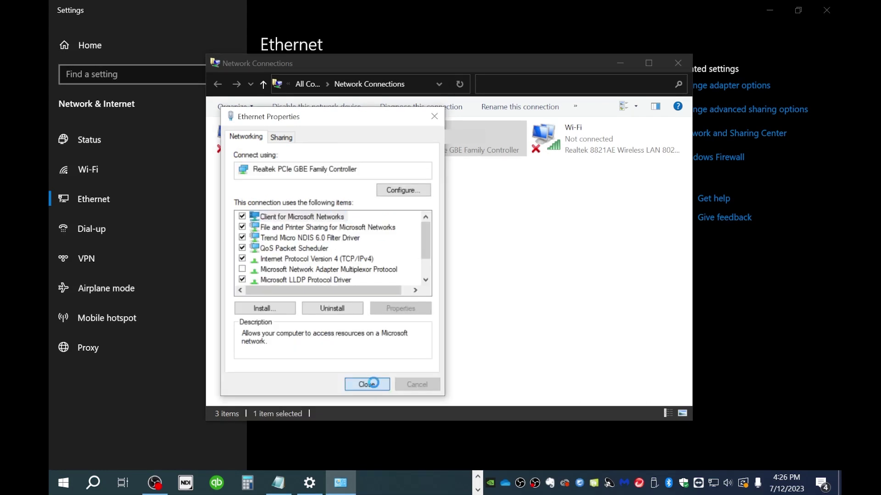